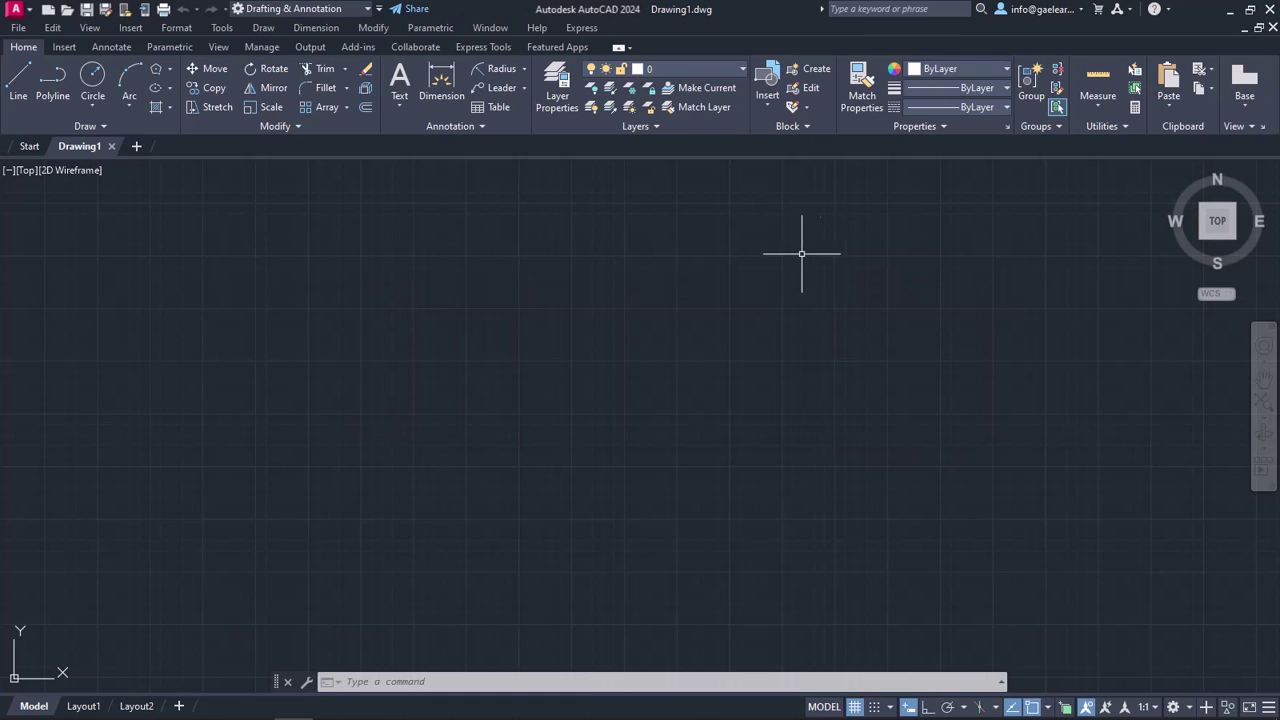
# Step: Browse the Draw commands and cancel a typed POINT command without placing anything
pyautogui.click(266, 28)
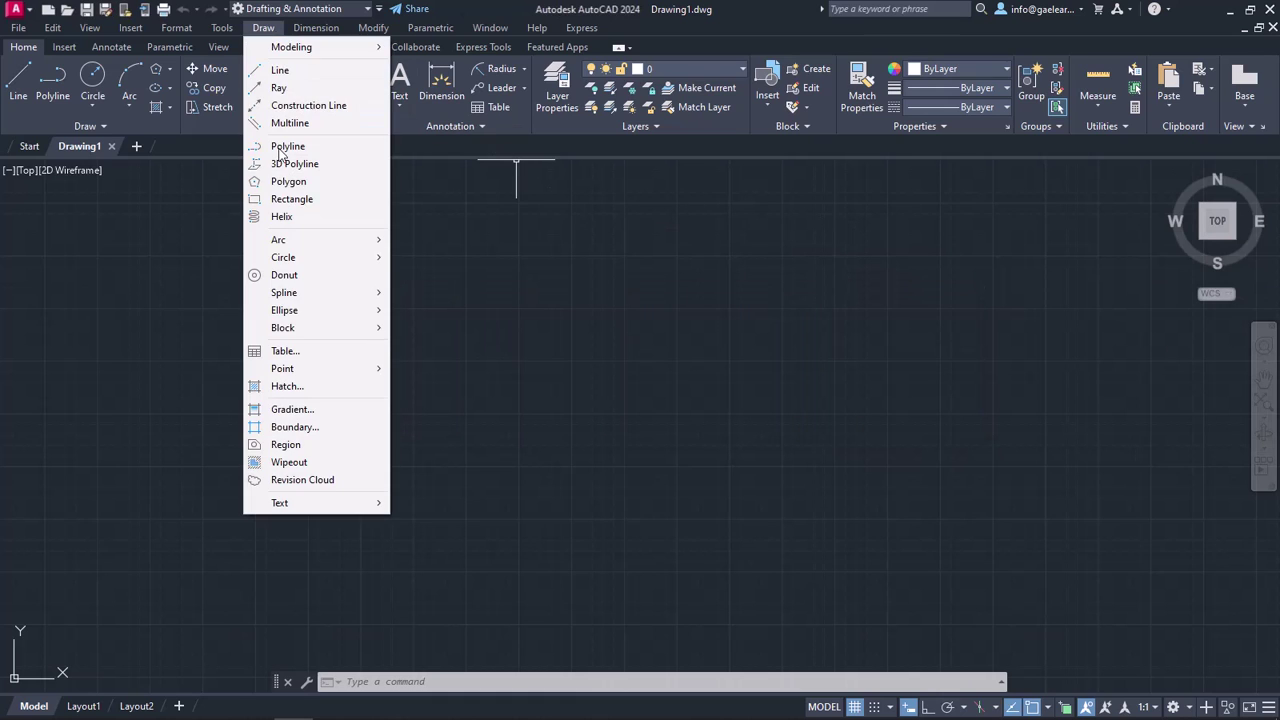
pyautogui.click(280, 350)
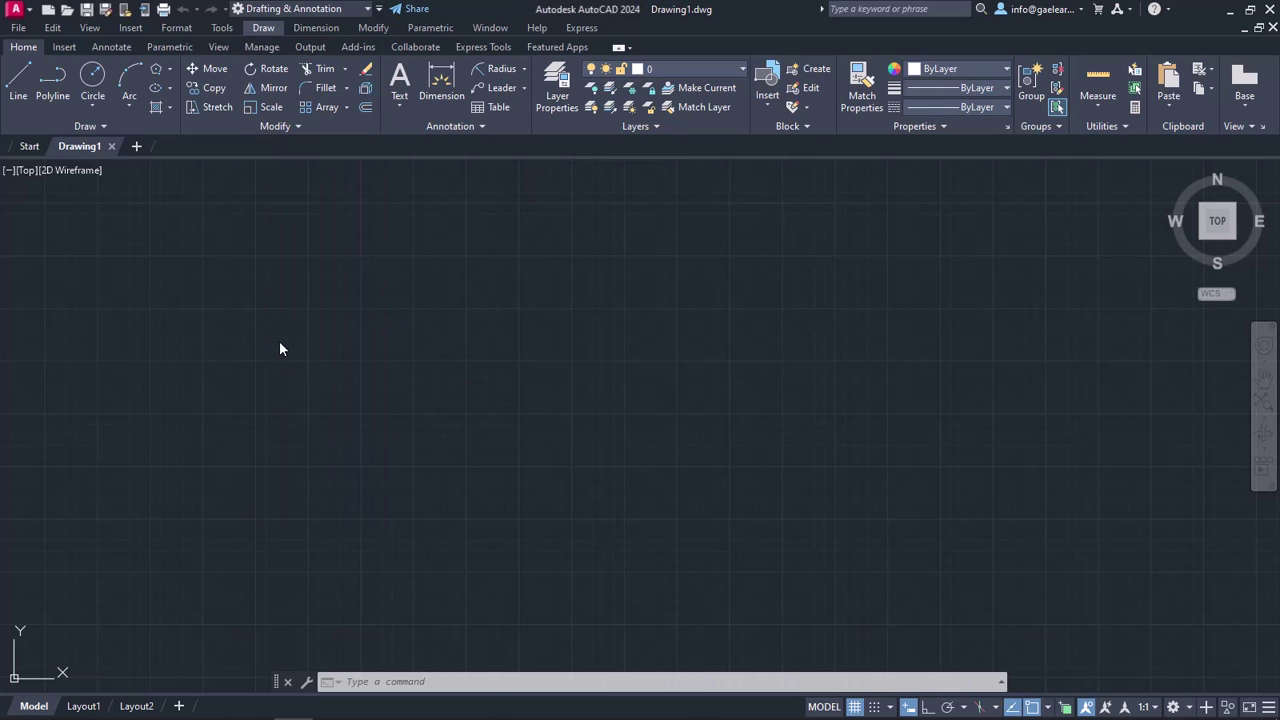
pyautogui.click(108, 130)
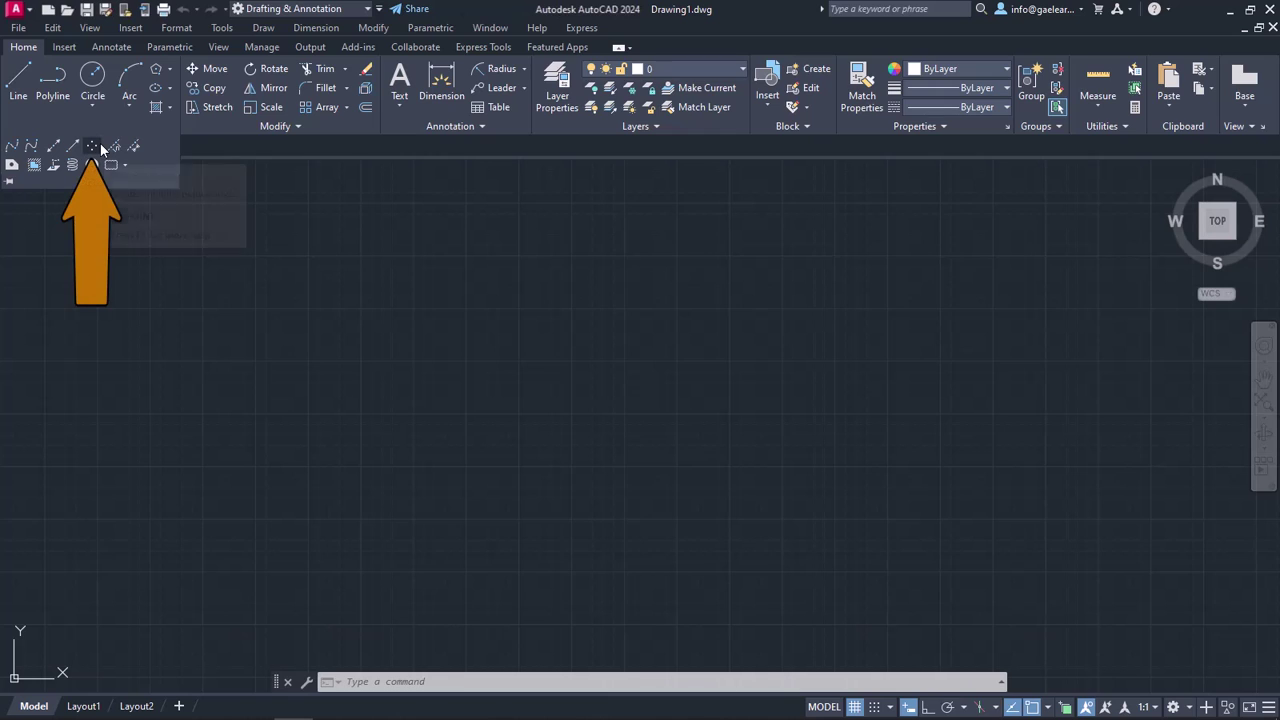
pyautogui.press('Escape')
pyautogui.press('Escape')
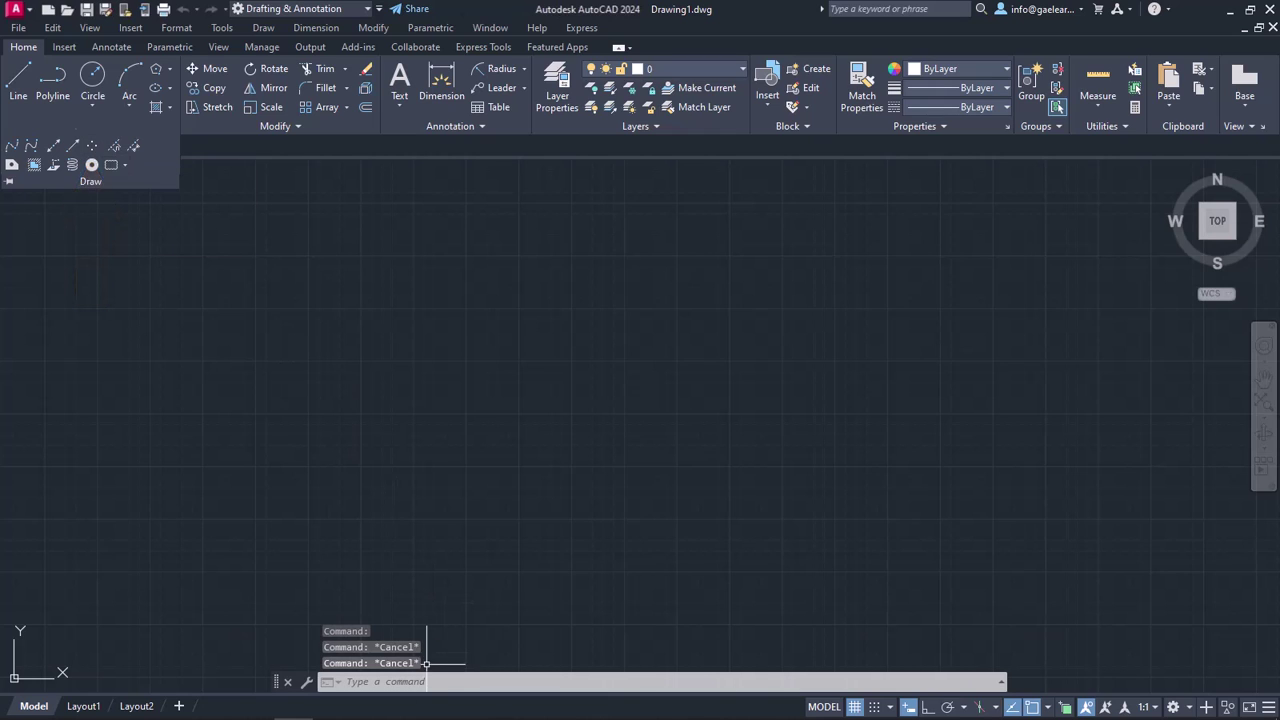
pyautogui.write('POINT')
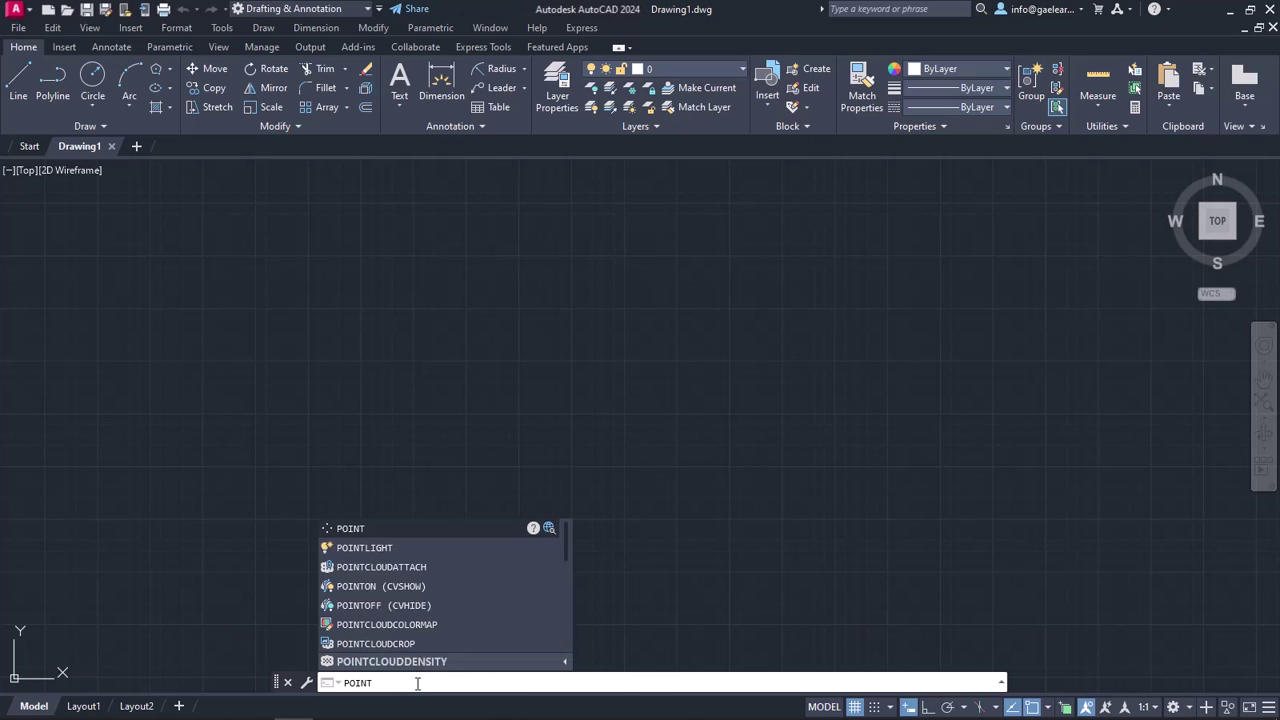
pyautogui.press('Escape')
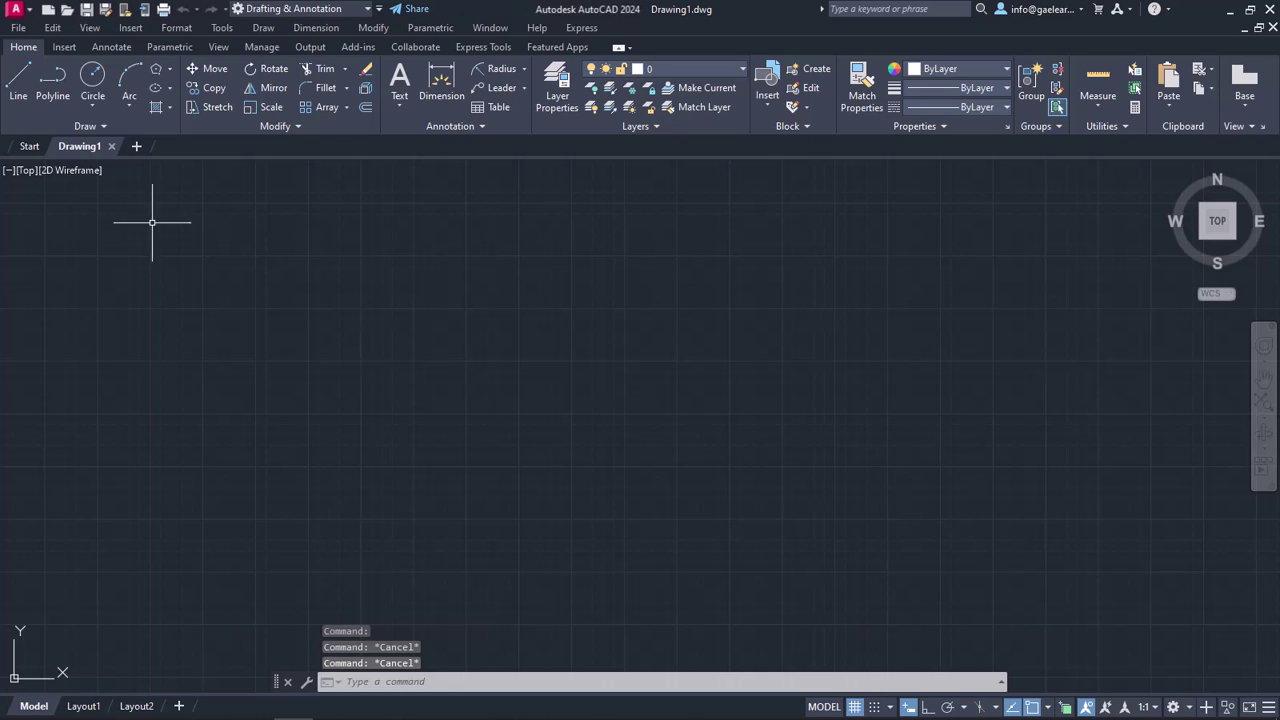
# Step: Place two points with Multiple Points, one left of centre and one up and to its right
pyautogui.click(94, 126)
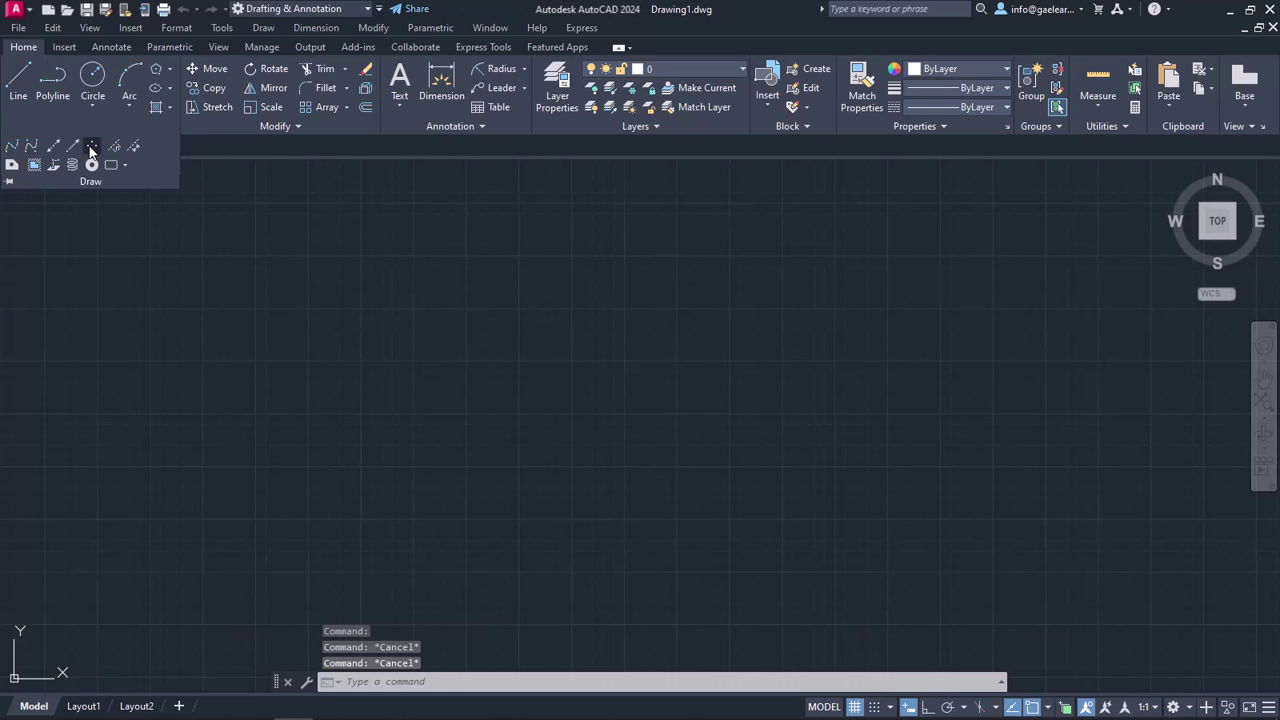
pyautogui.click(91, 148)
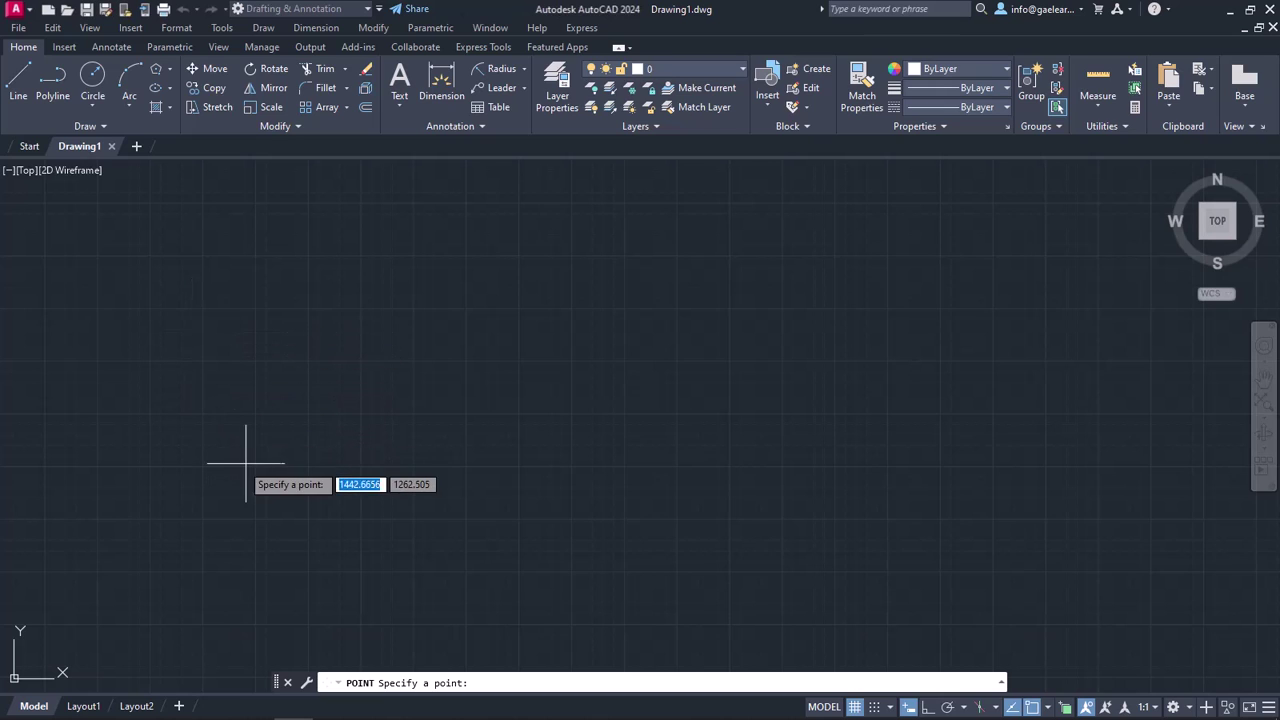
pyautogui.click(289, 437)
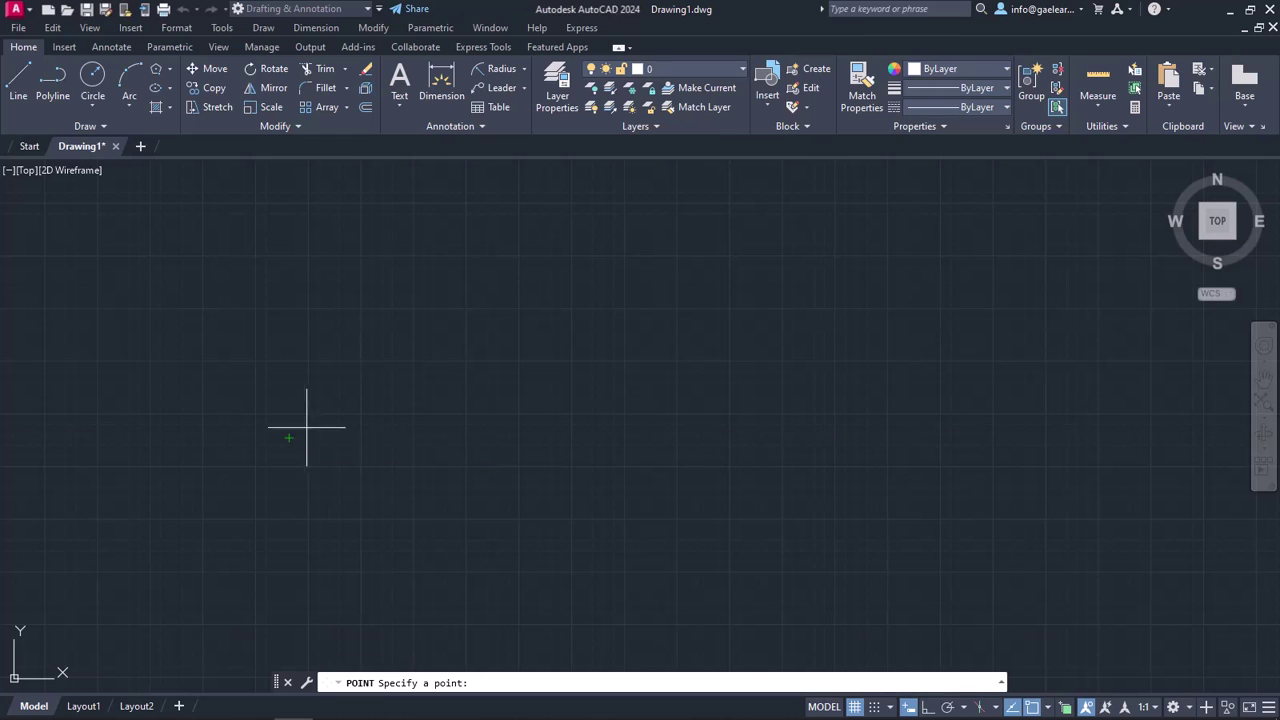
pyautogui.click(428, 380)
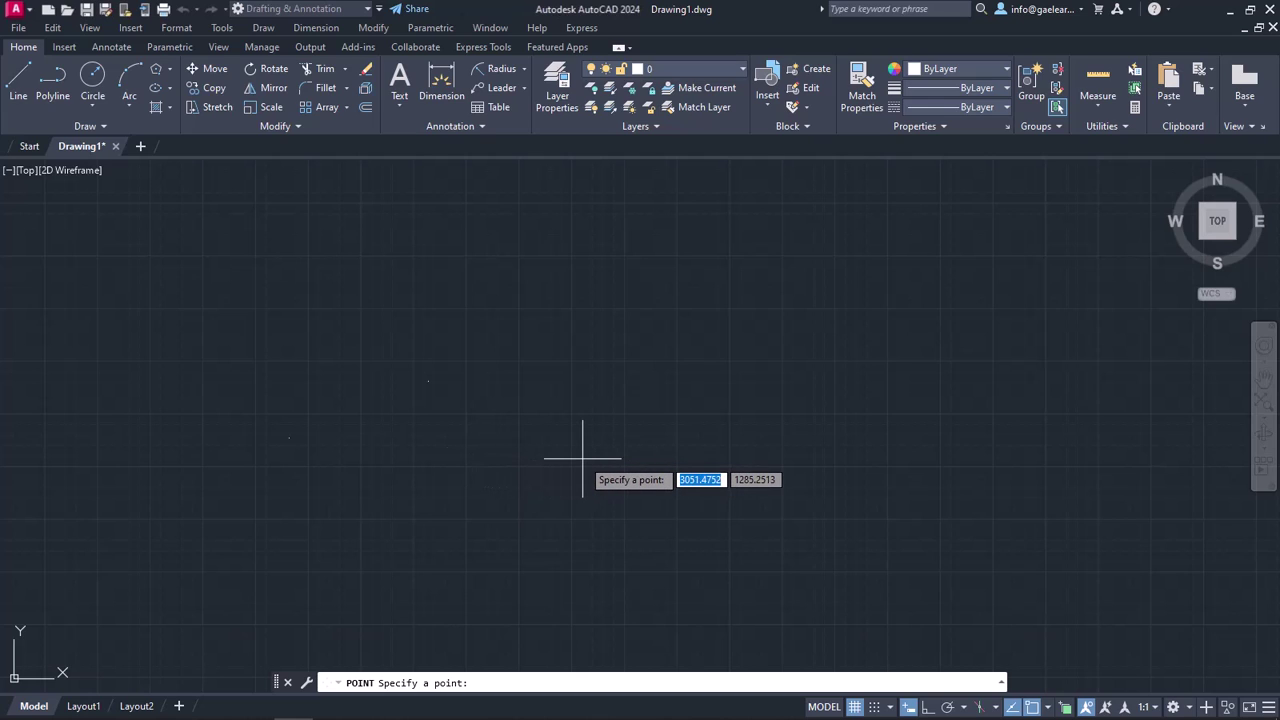
pyautogui.press('Escape')
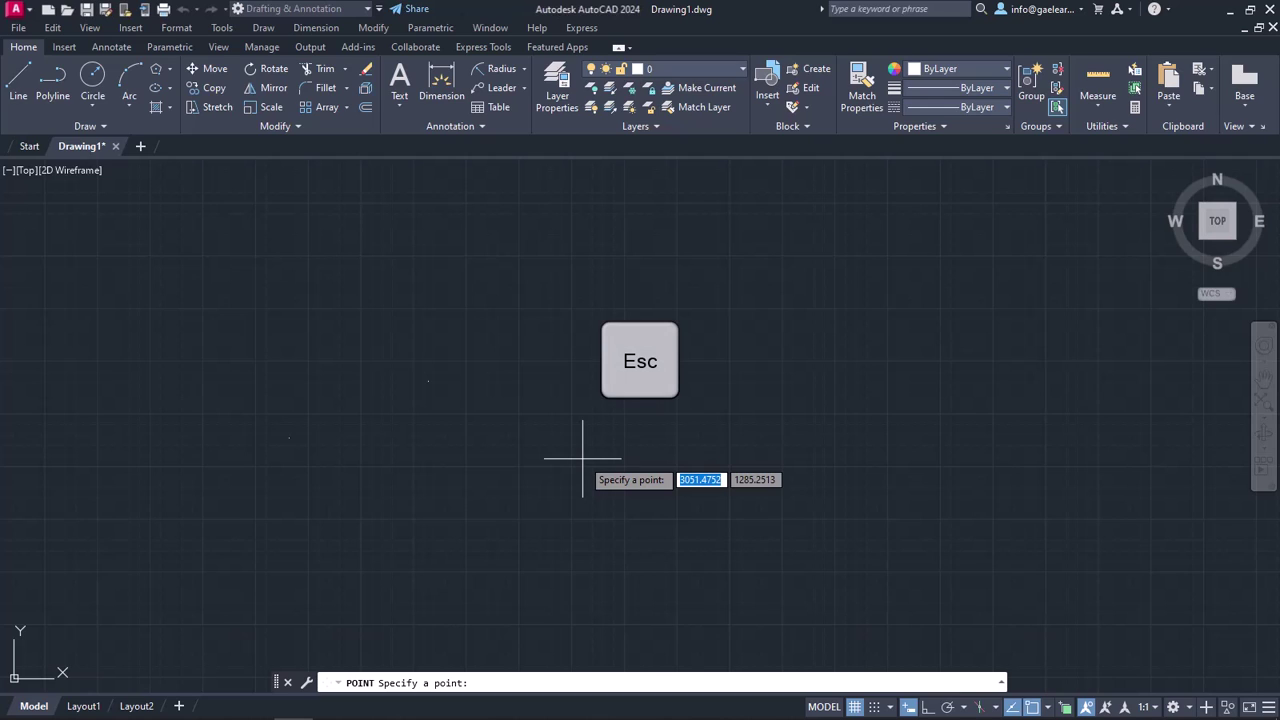
# Step: End the POINT command and open the Point Style dialog from the Format menu
pyautogui.press('Escape')
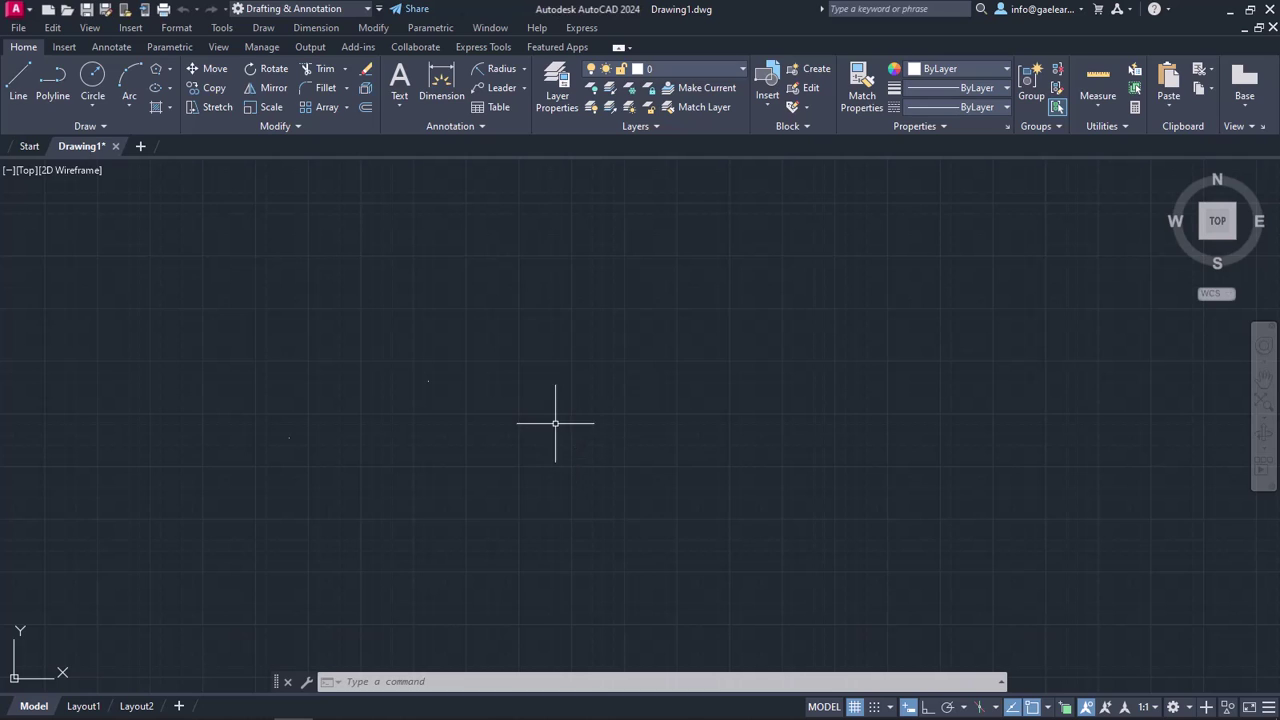
pyautogui.click(188, 33)
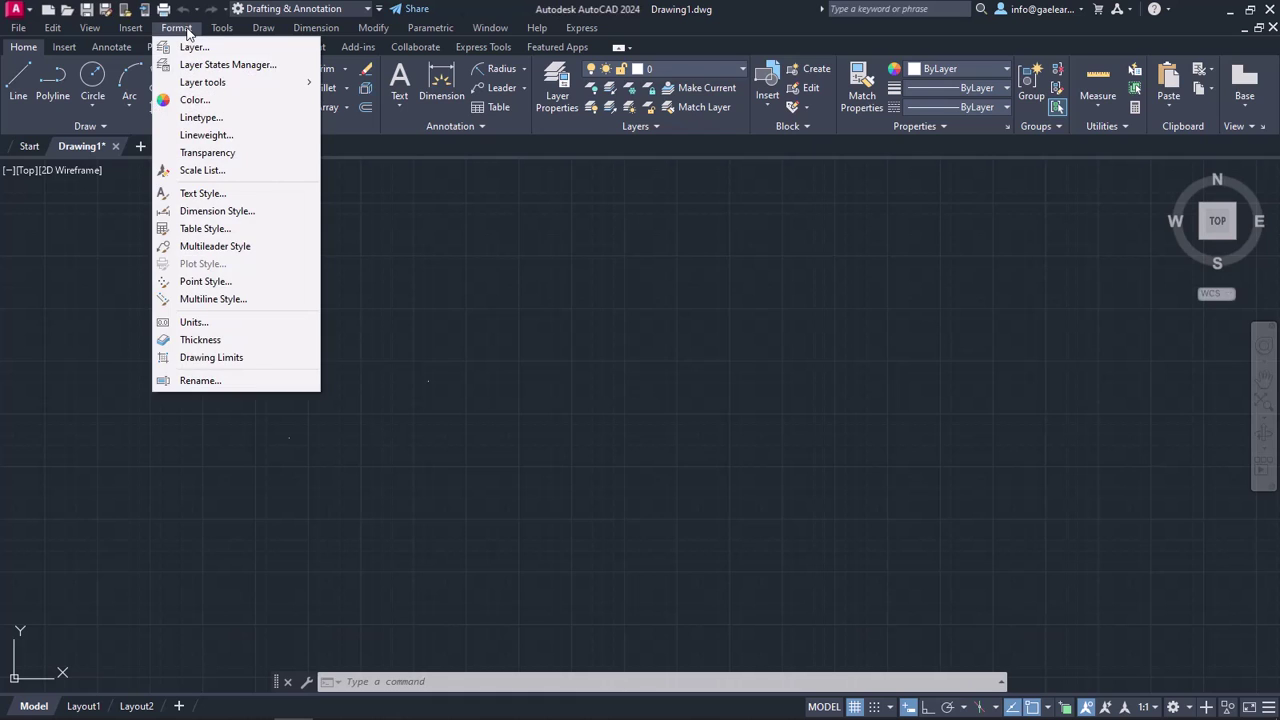
pyautogui.click(212, 287)
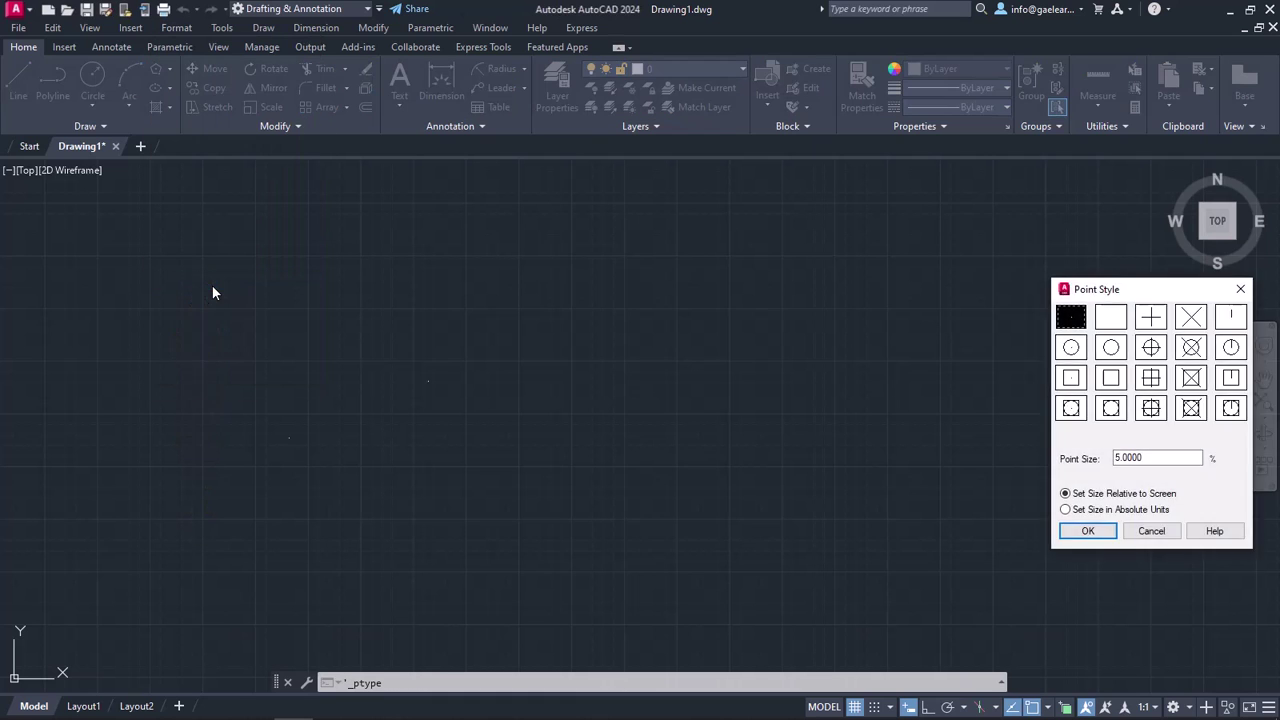
# Step: Center the Point Style dialog and select the circle-with-cross marker in row 2, column 4
pyautogui.moveTo(1102, 289); pyautogui.dragTo(625, 235)
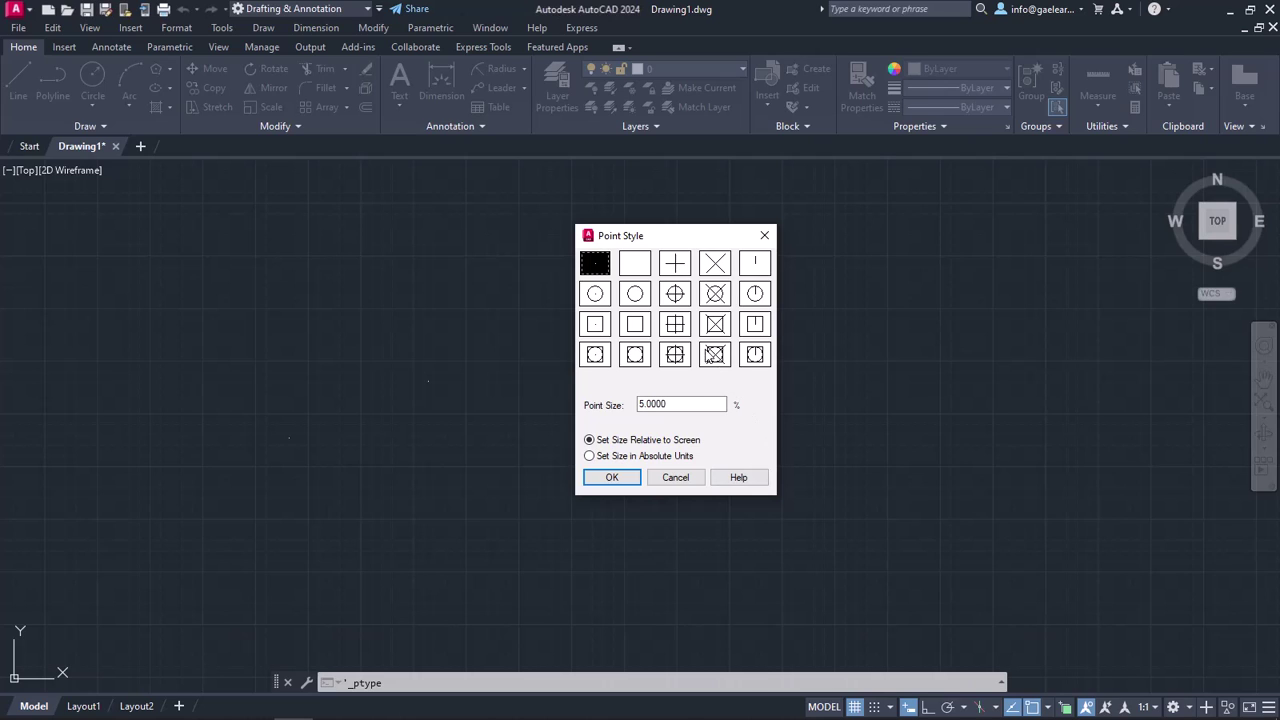
pyautogui.click(714, 294)
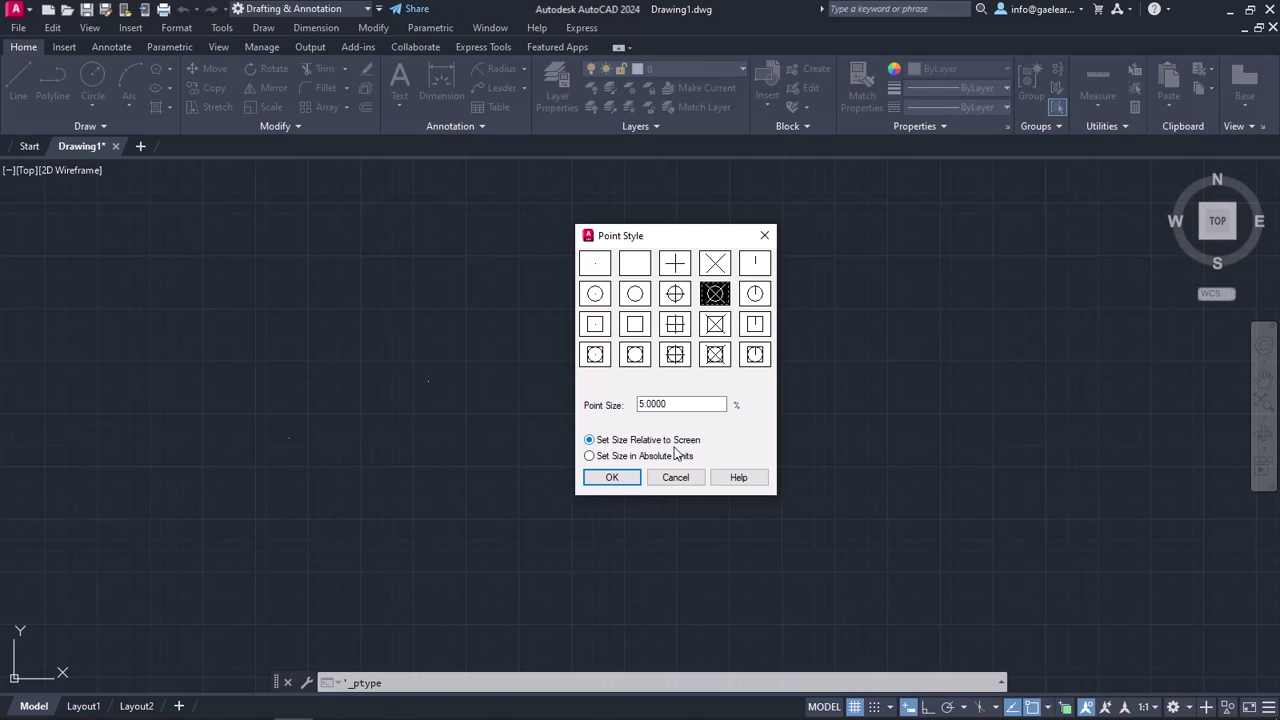
# Step: Set the point size to 50 in absolute units and apply the new point style
pyautogui.click(654, 458)
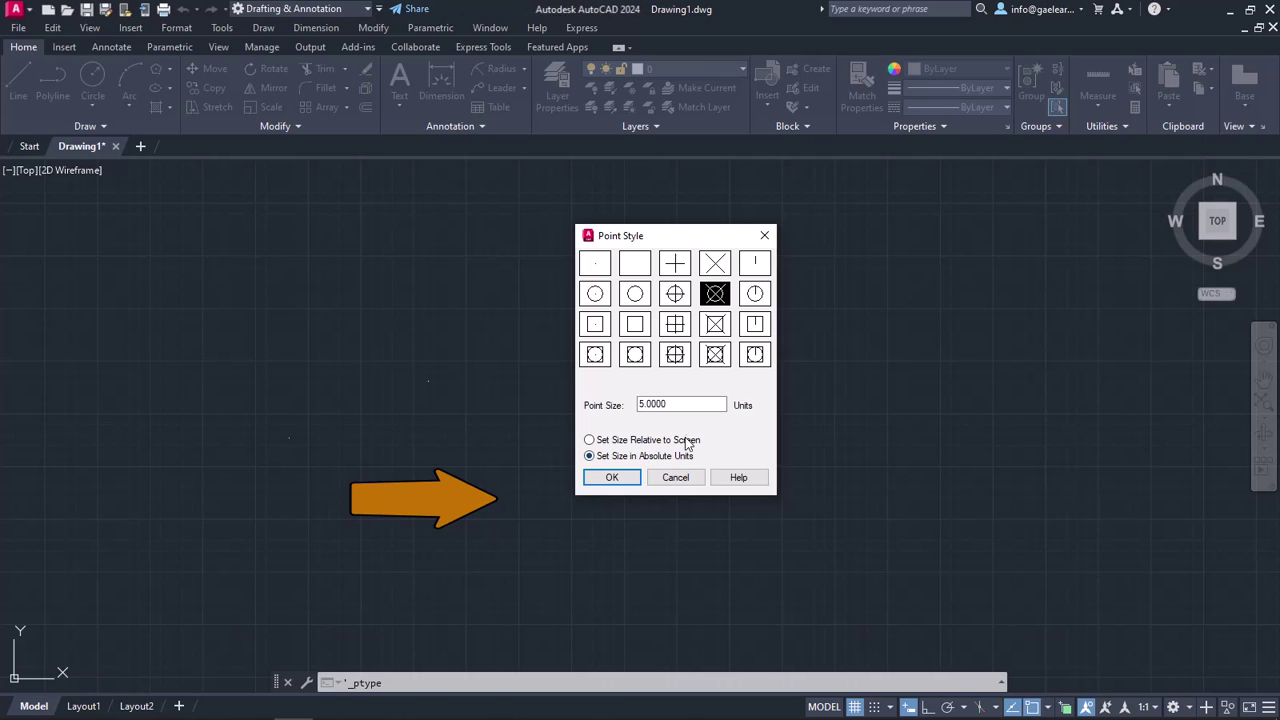
pyautogui.click(684, 405)
pyautogui.doubleClick(684, 405)
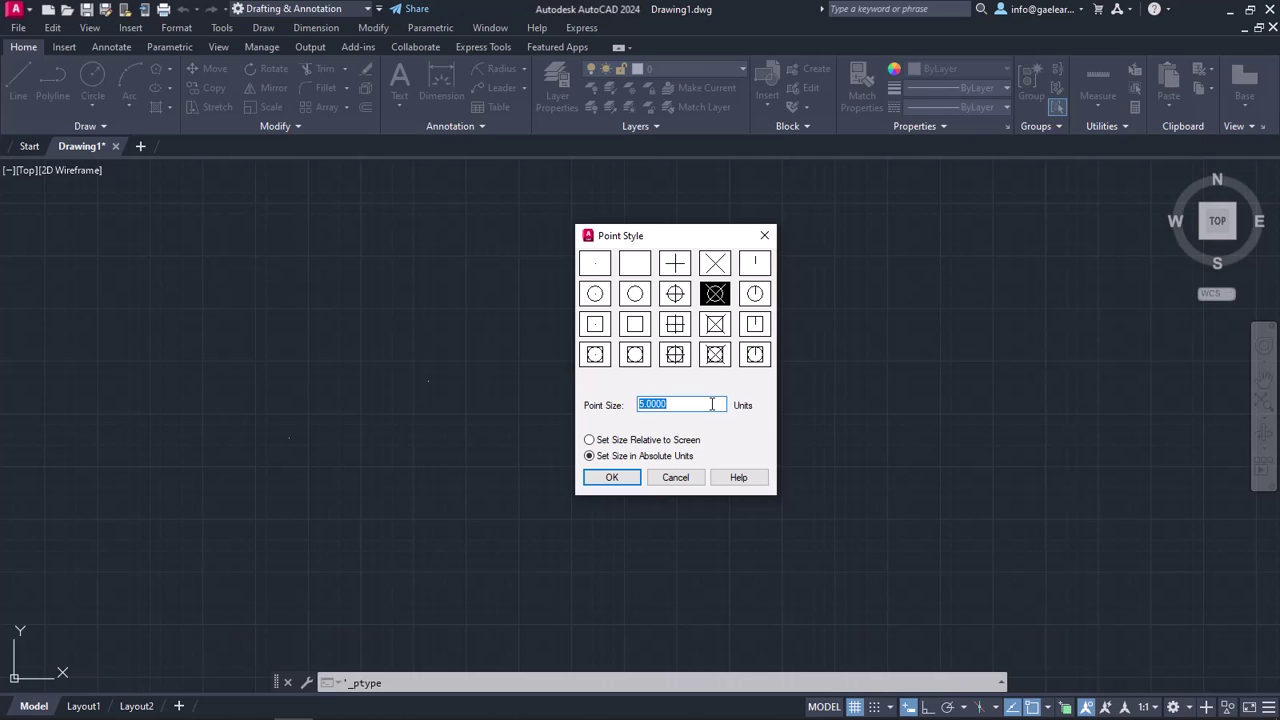
pyautogui.write('50')
pyautogui.click(592, 478)
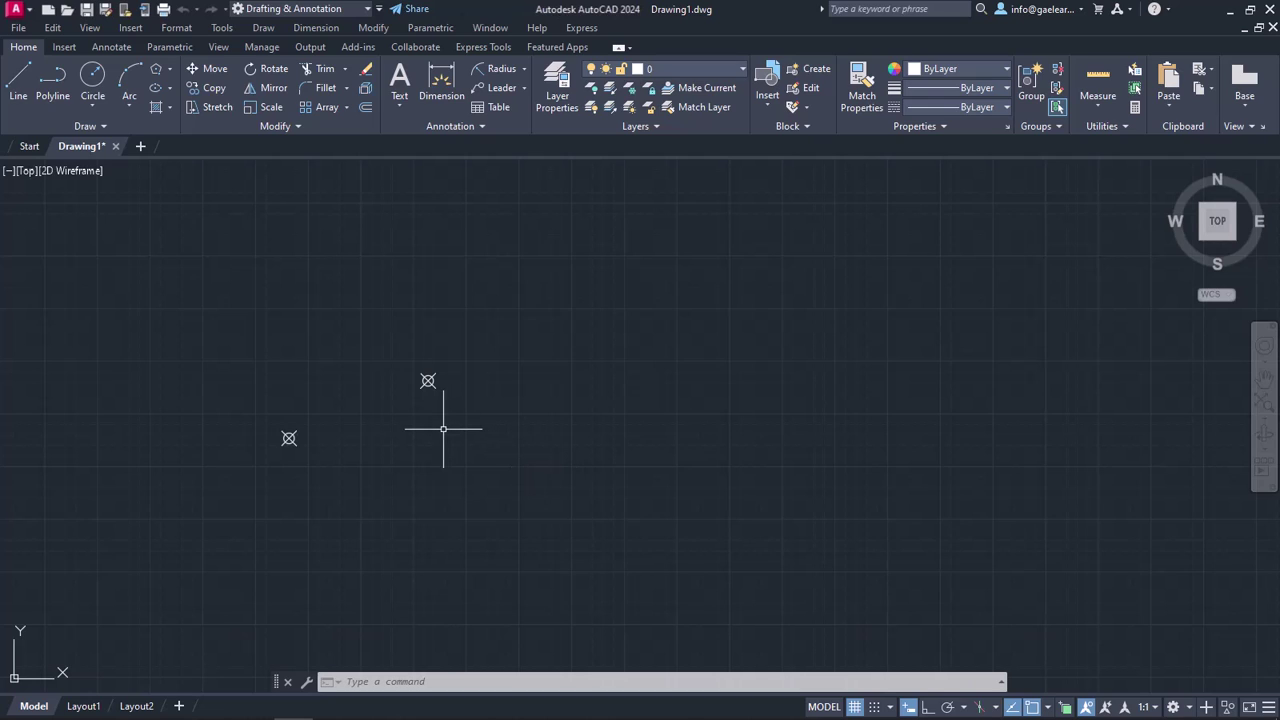
# Step: Start Multiple Points again from the expanded Draw panel
pyautogui.click(120, 125)
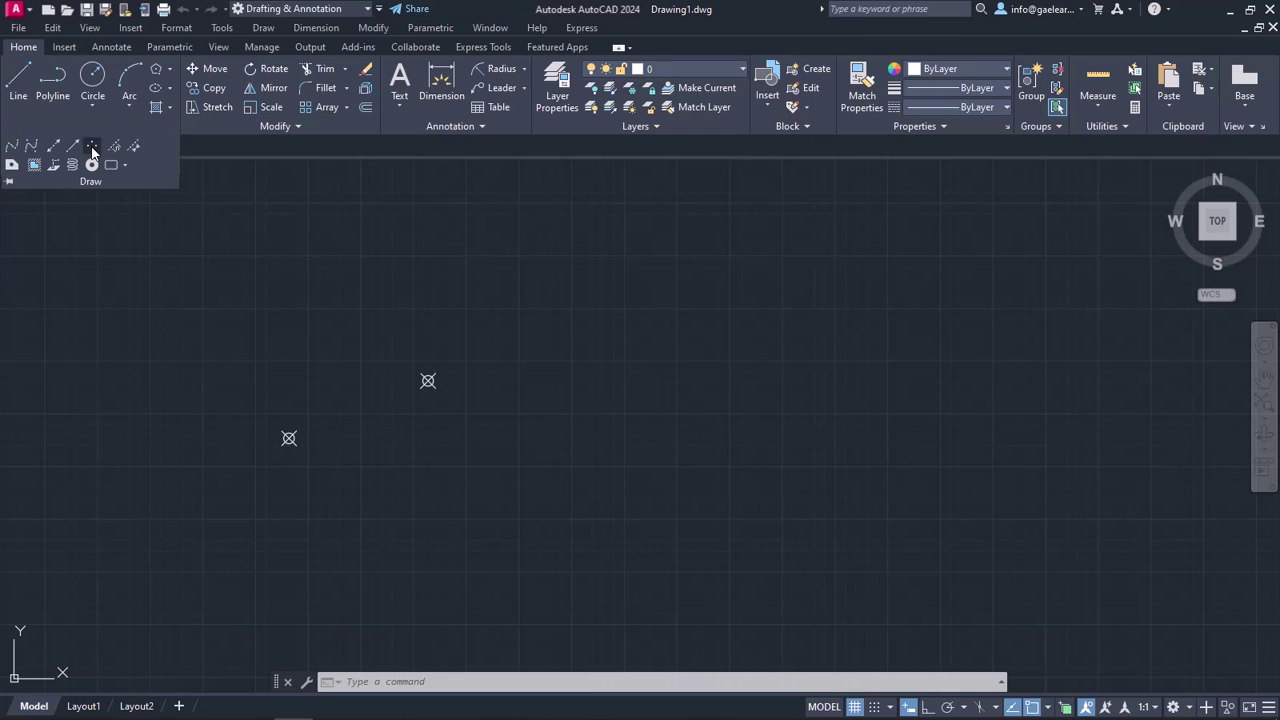
pyautogui.click(92, 147)
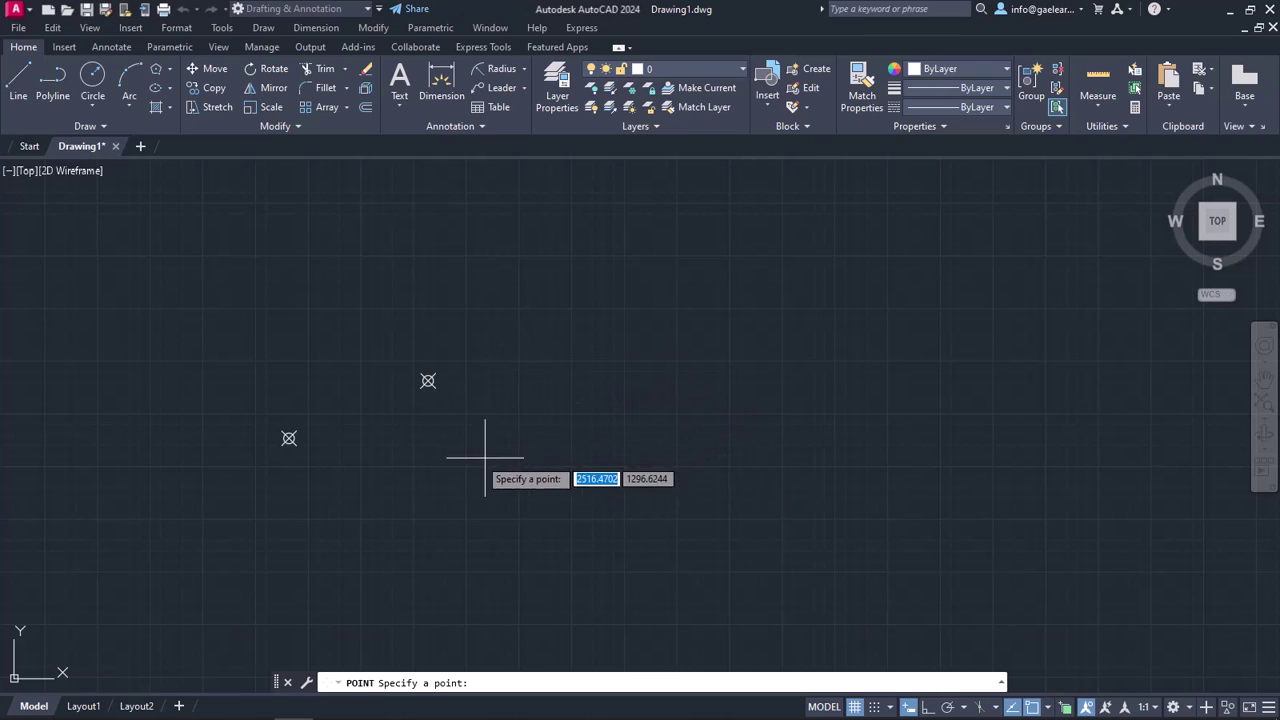
# Step: Place a third point at coordinates 1500,2000, then end the POINT command
pyautogui.write('1500')
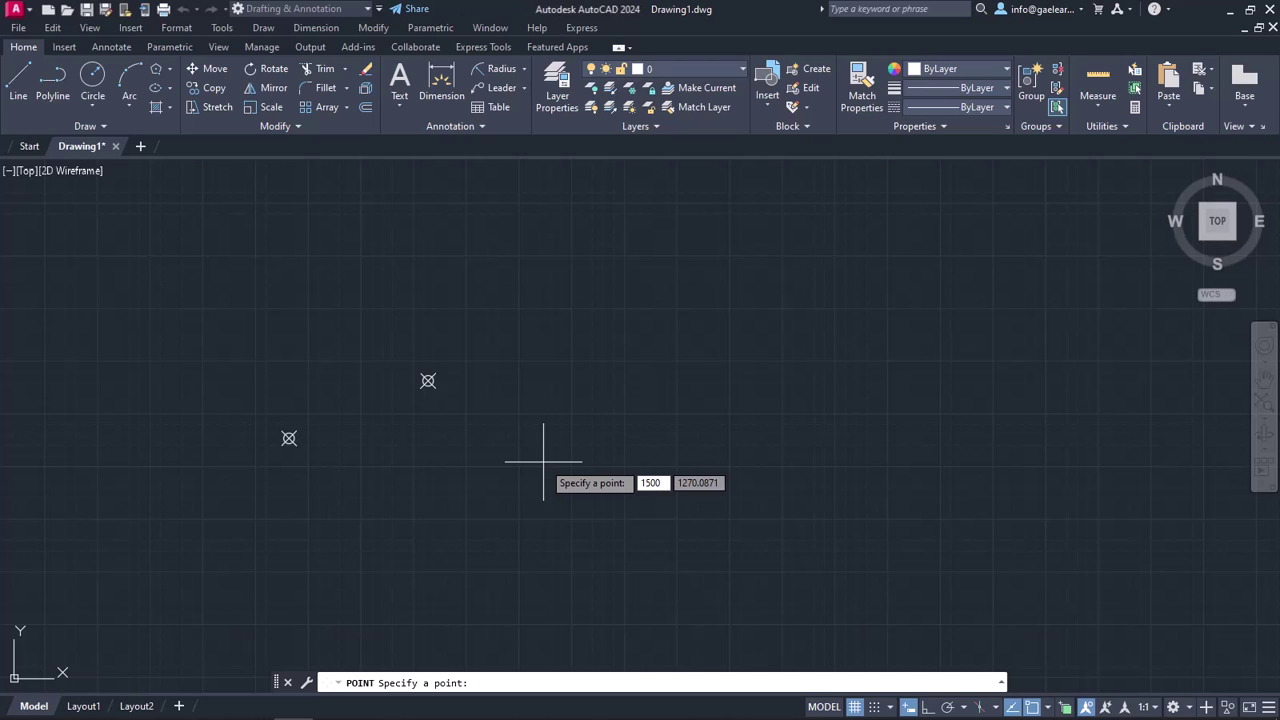
pyautogui.press(',')
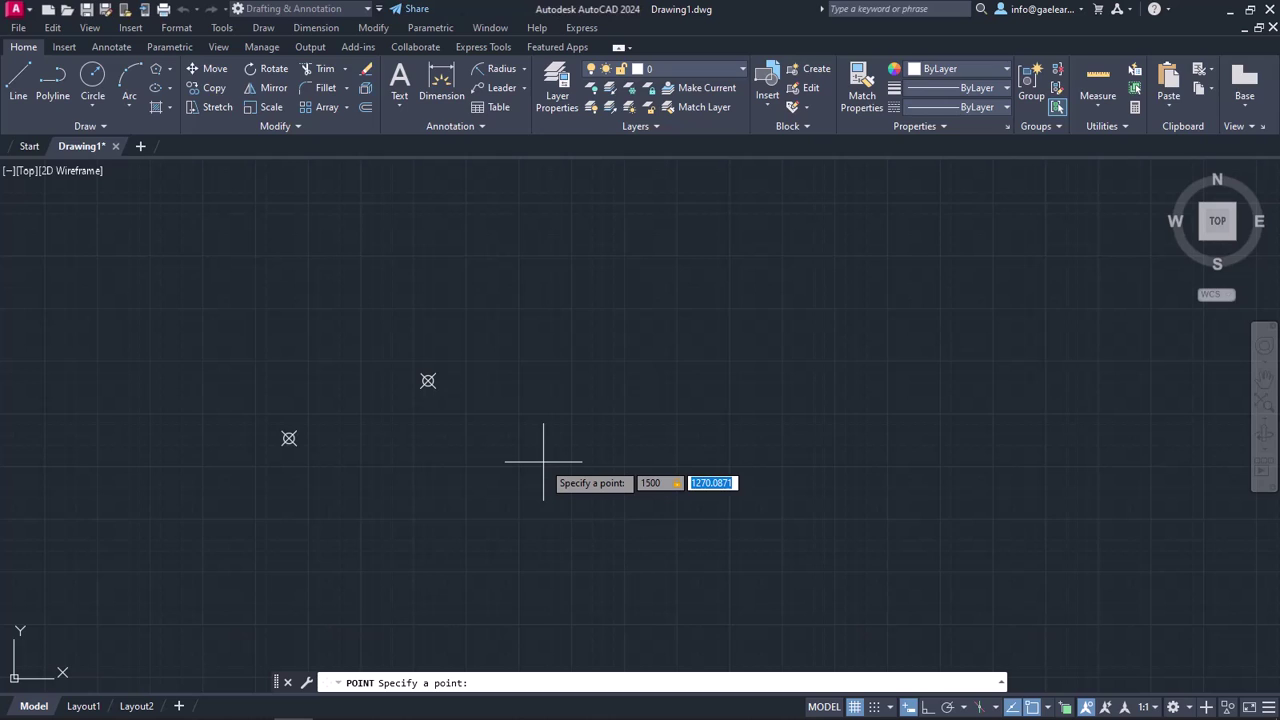
pyautogui.write('2000')
pyautogui.press('Return')
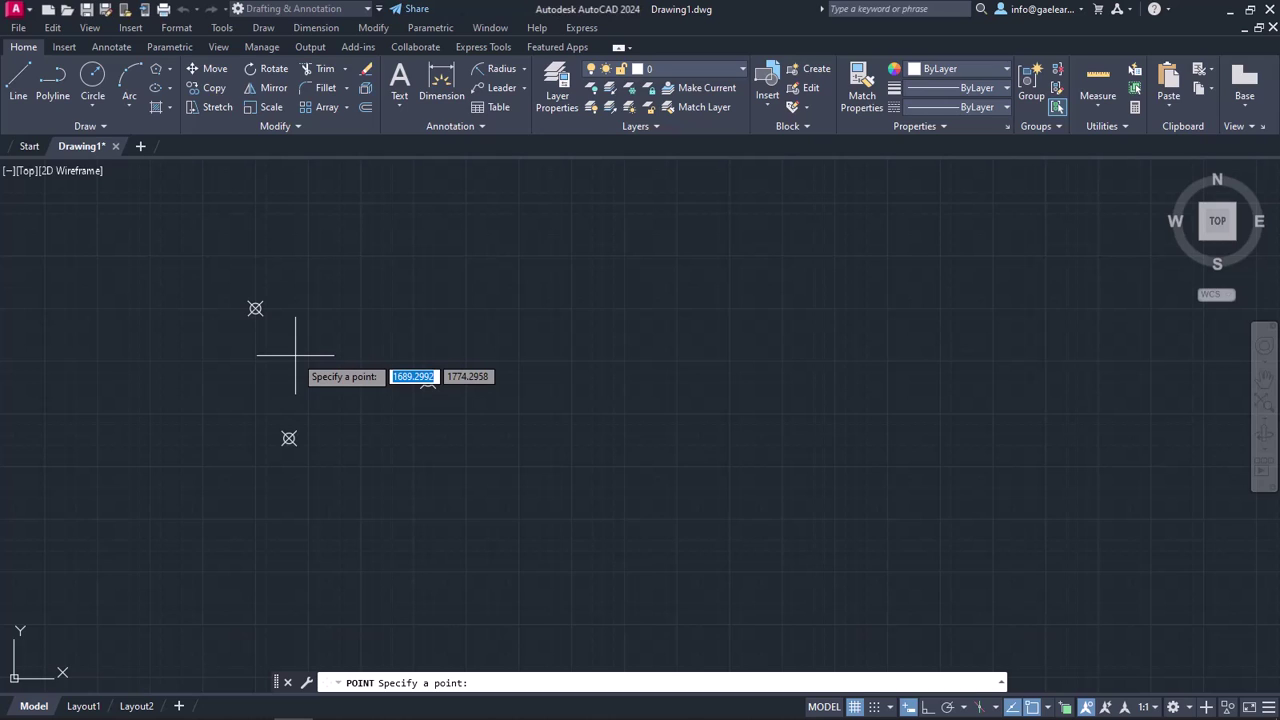
pyautogui.press('Escape')
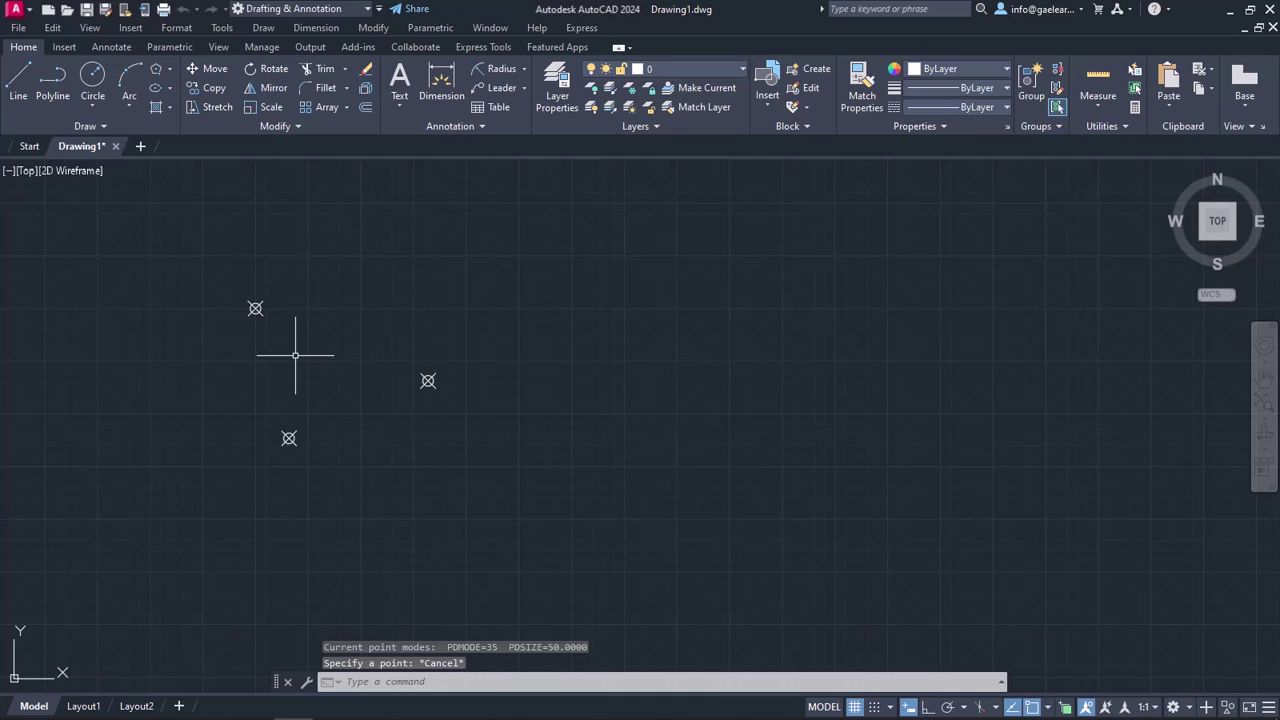
# Step: Show Properties for the upper-left point to confirm Position X 1500 and Y 2000
pyautogui.click(255, 308)
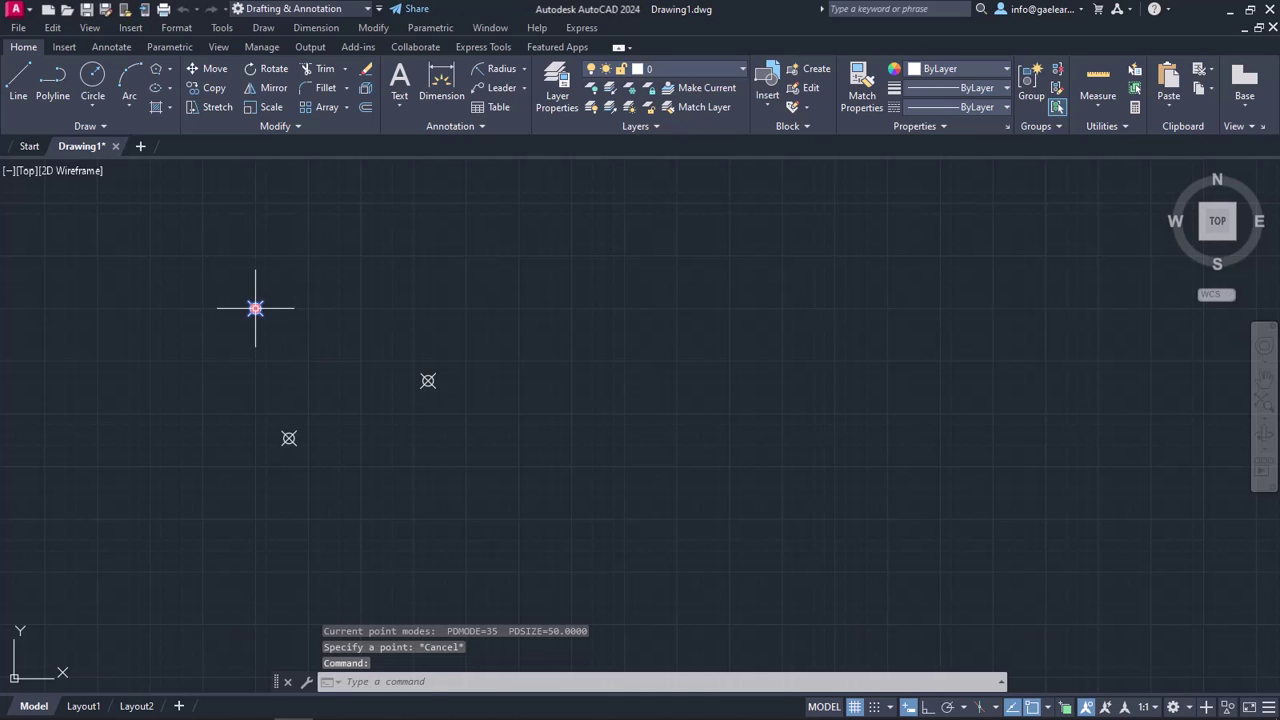
pyautogui.rightClick(255, 308)
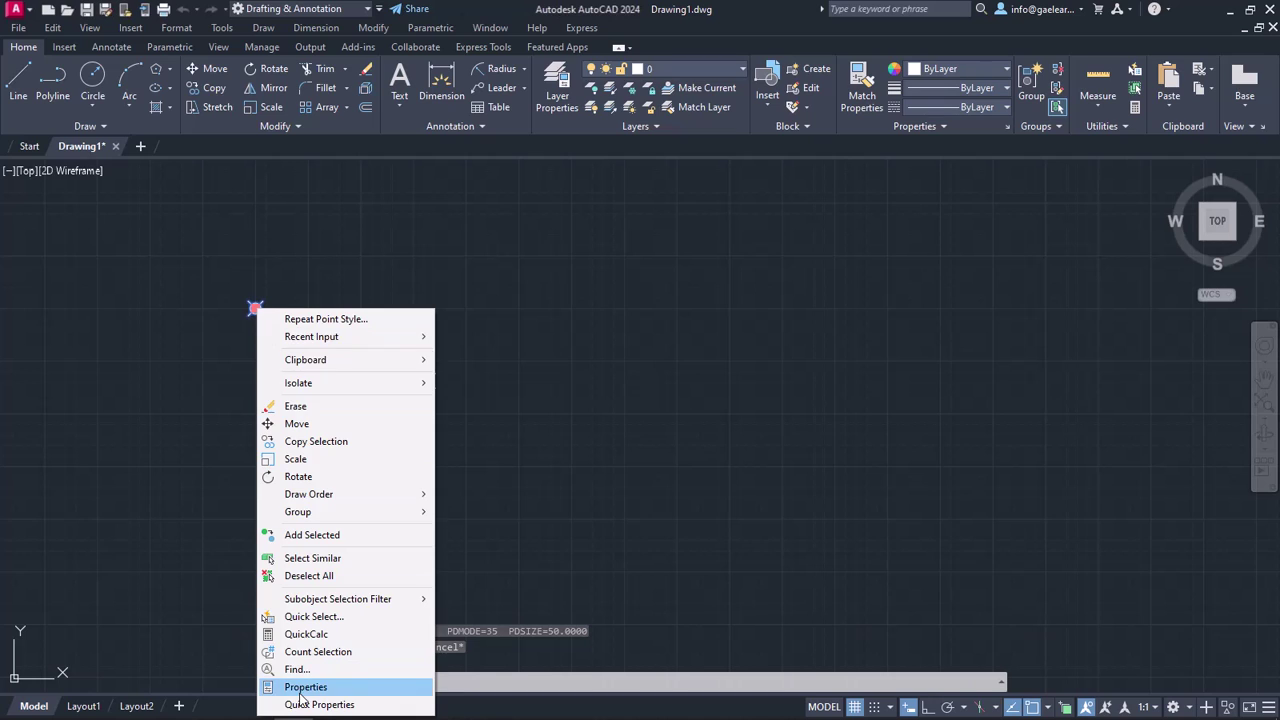
pyautogui.click(179, 648)
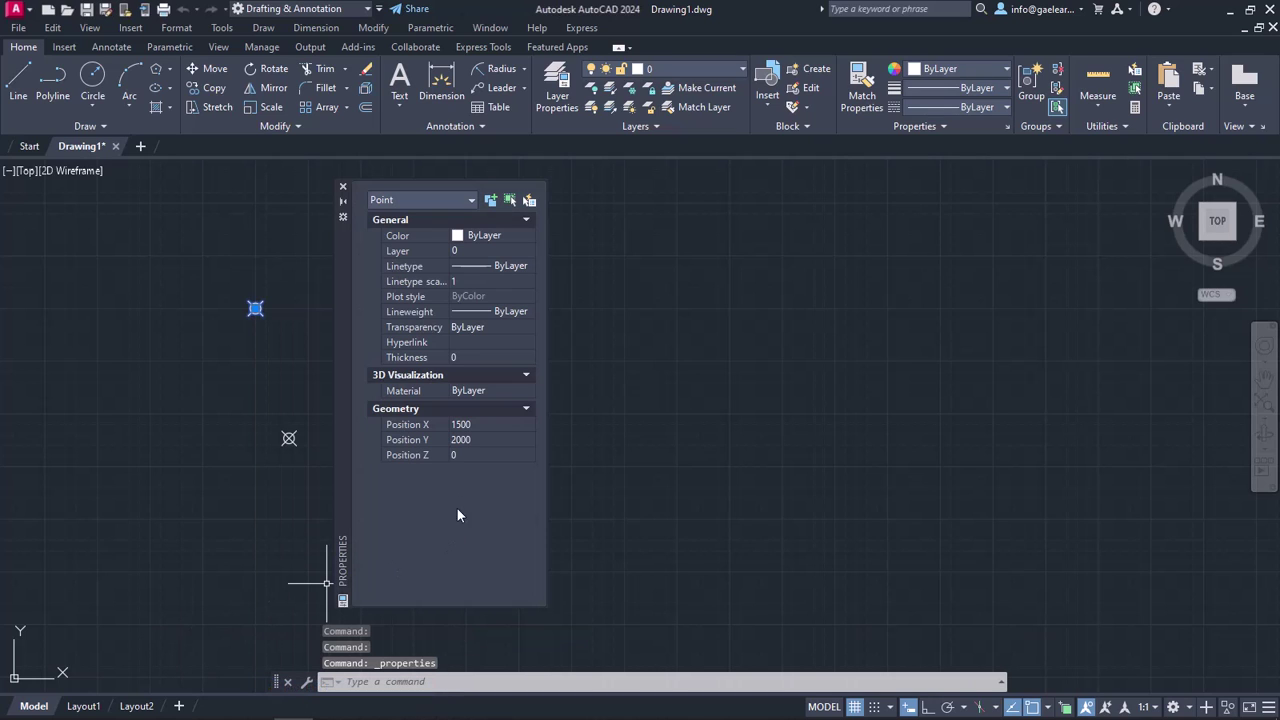